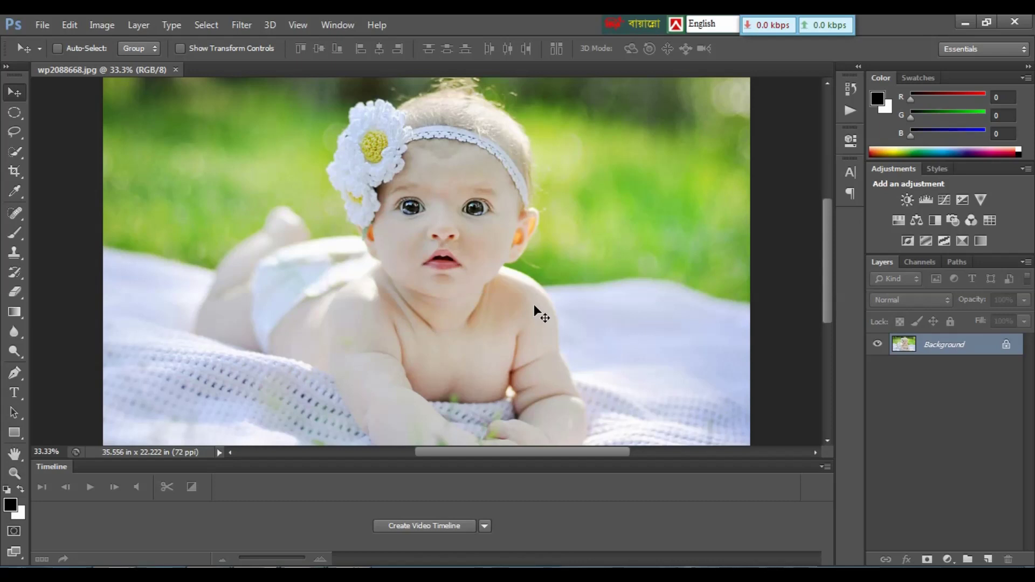
# - Zoom the photo to 66.7% and pan so the baby's face is centred
pyautogui.hotkey('ctrl', '=')
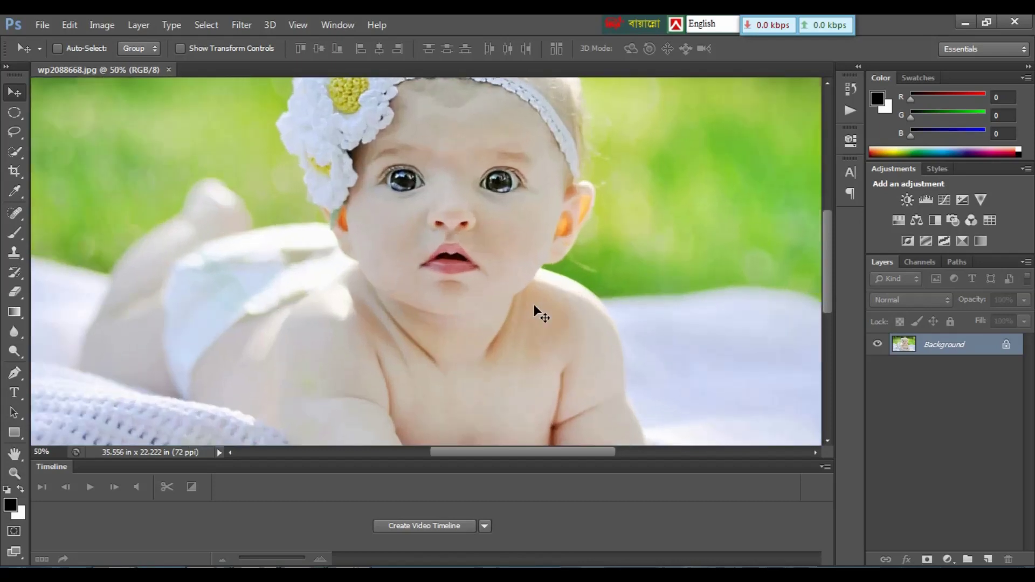
pyautogui.hotkey('ctrl', '=')
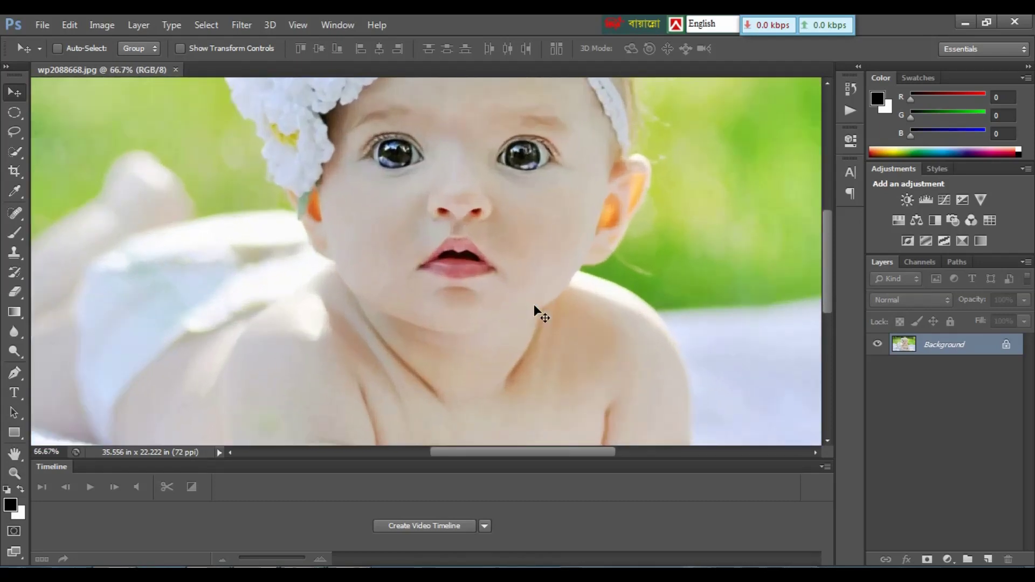
pyautogui.moveTo(398, 249)
pyautogui.mouseDown()
pyautogui.moveTo(397, 226)
pyautogui.moveTo(398, 309)
pyautogui.mouseUp()
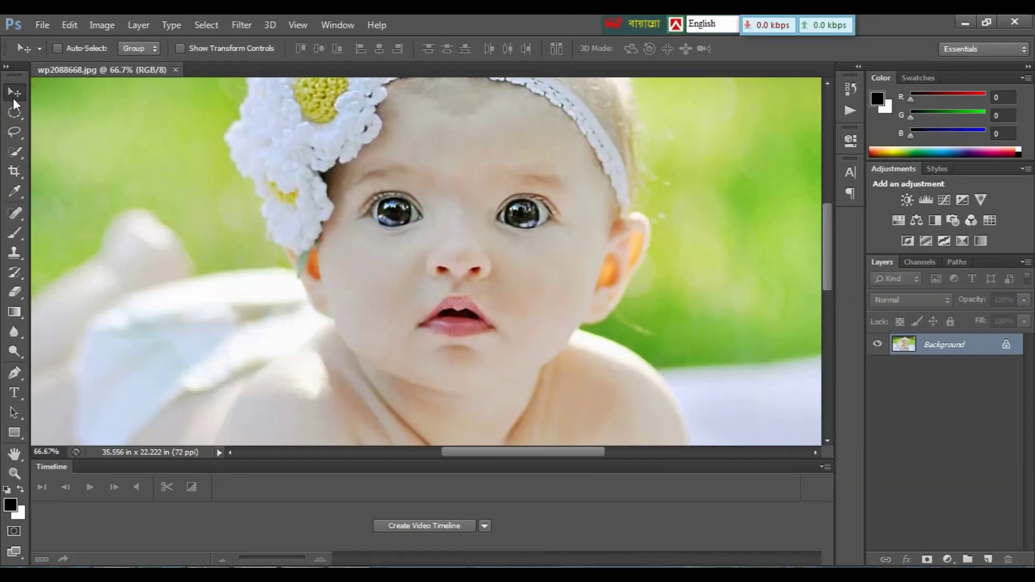
# - Draw an elliptical selection around the left eye and feather it by 4 pixels
pyautogui.click(15, 114)
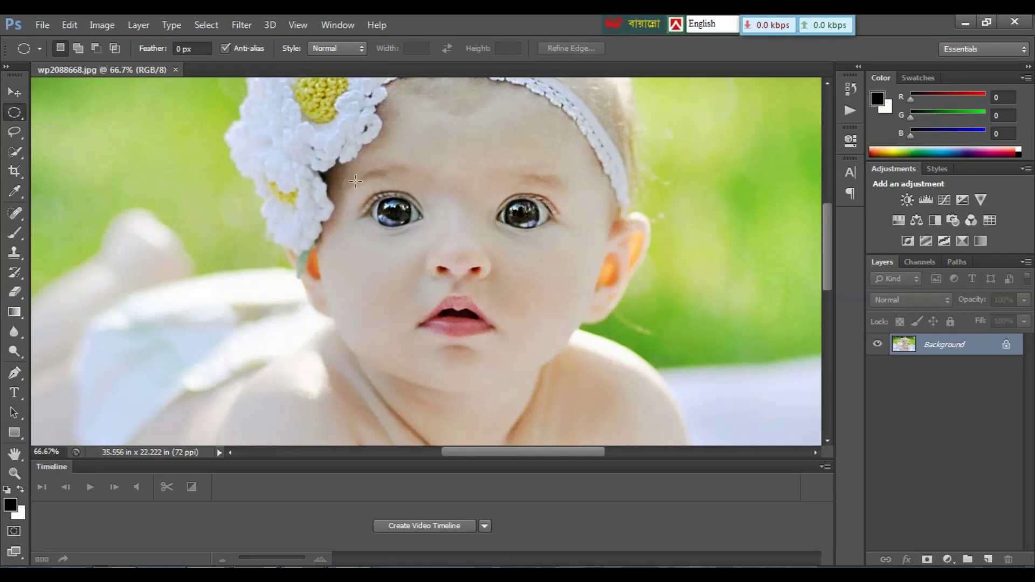
pyautogui.moveTo(367, 188)
pyautogui.mouseDown()
pyautogui.moveTo(437, 237)
pyautogui.moveTo(400, 215)
pyautogui.mouseUp()
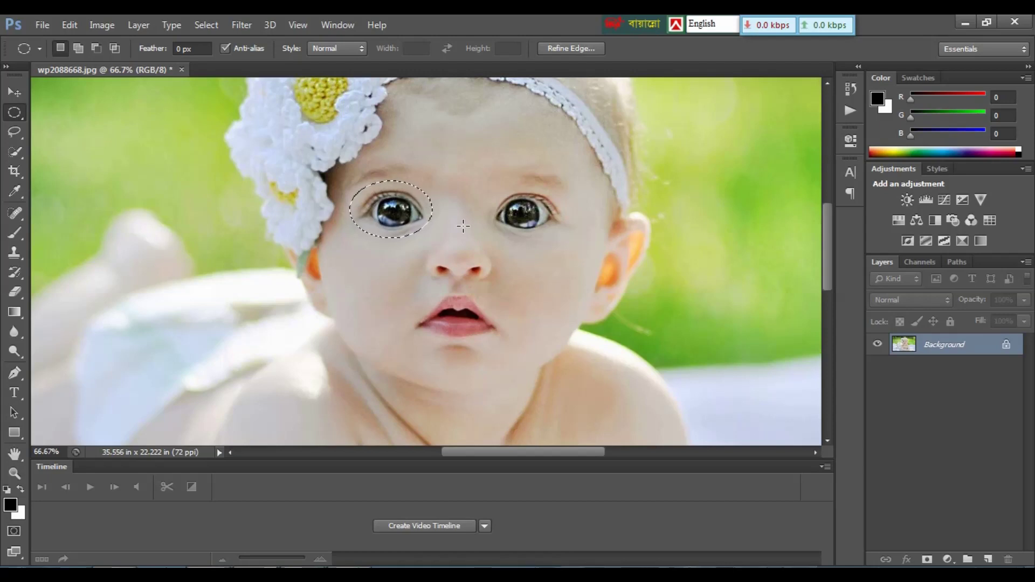
pyautogui.rightClick(393, 205)
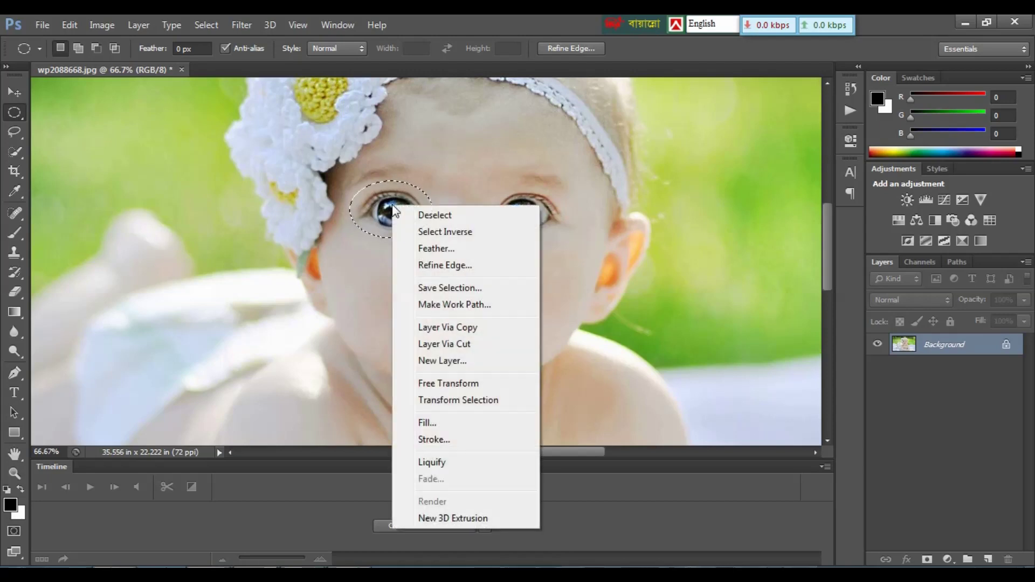
pyautogui.click(458, 249)
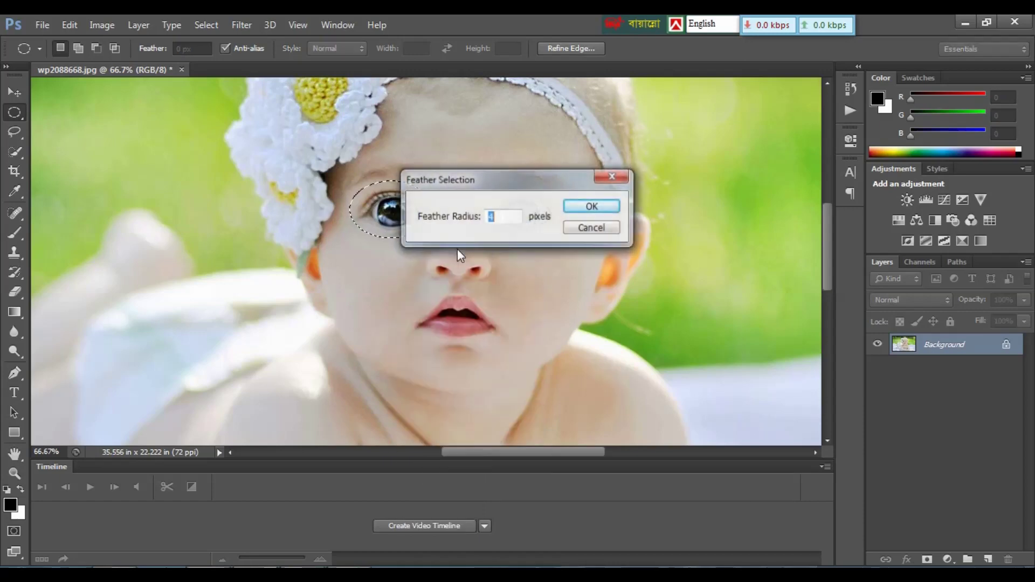
pyautogui.click(508, 218)
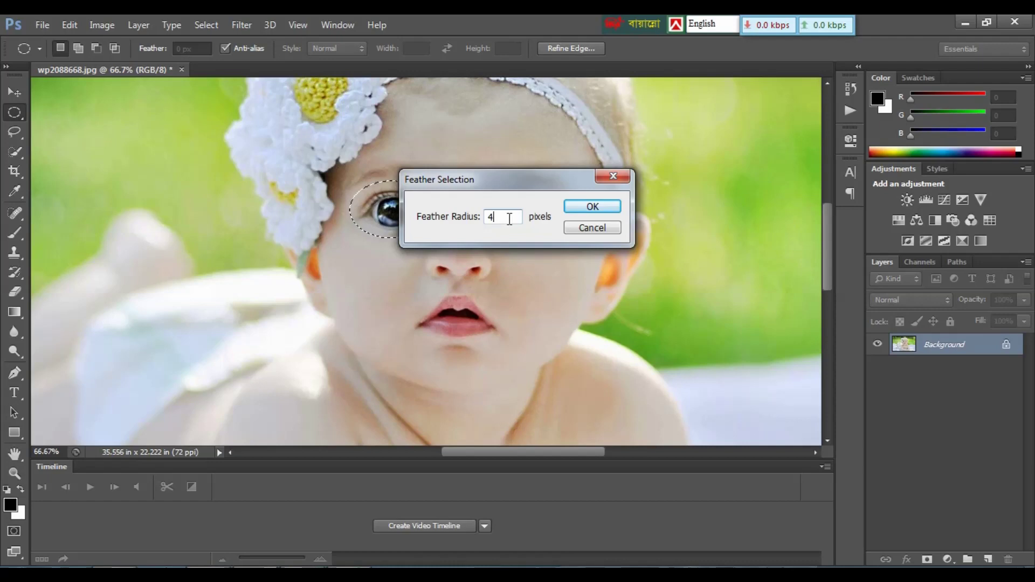
pyautogui.click(593, 207)
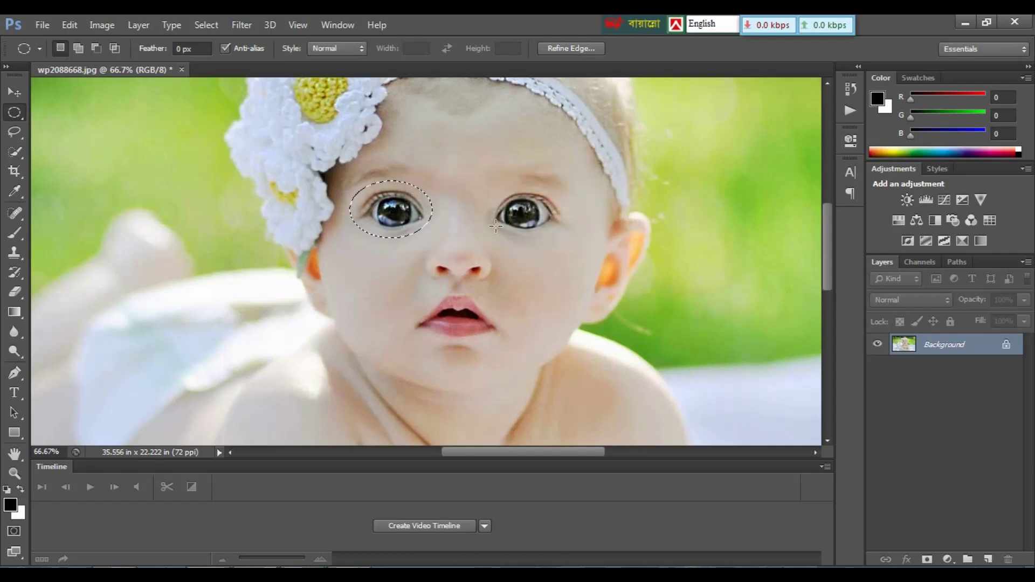
# - Paste a copy of the feathered eye as Layer 1 and move it to the forehead centre
pyautogui.hotkey('ctrl', 'c')
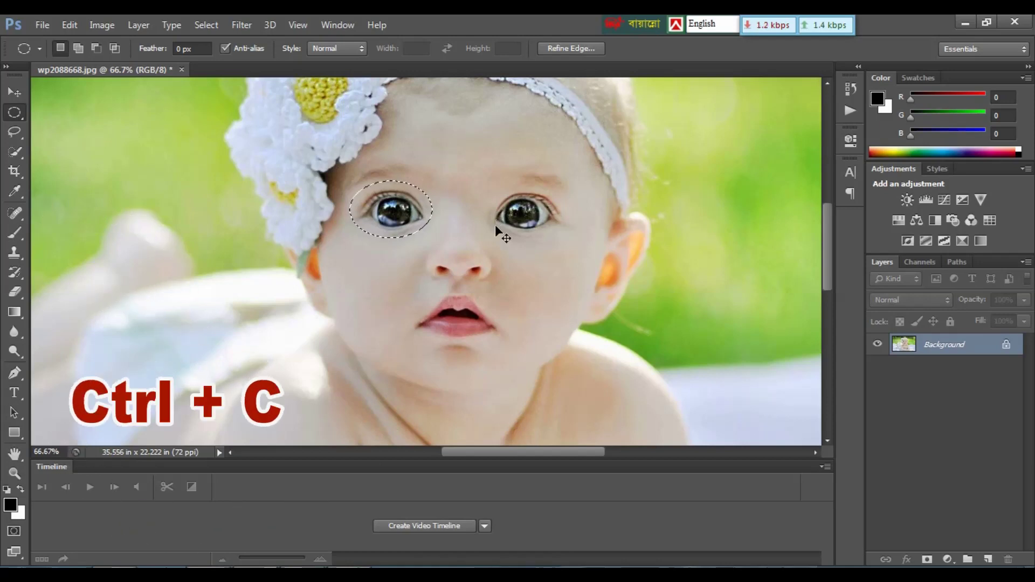
pyautogui.hotkey('ctrl', 'v')
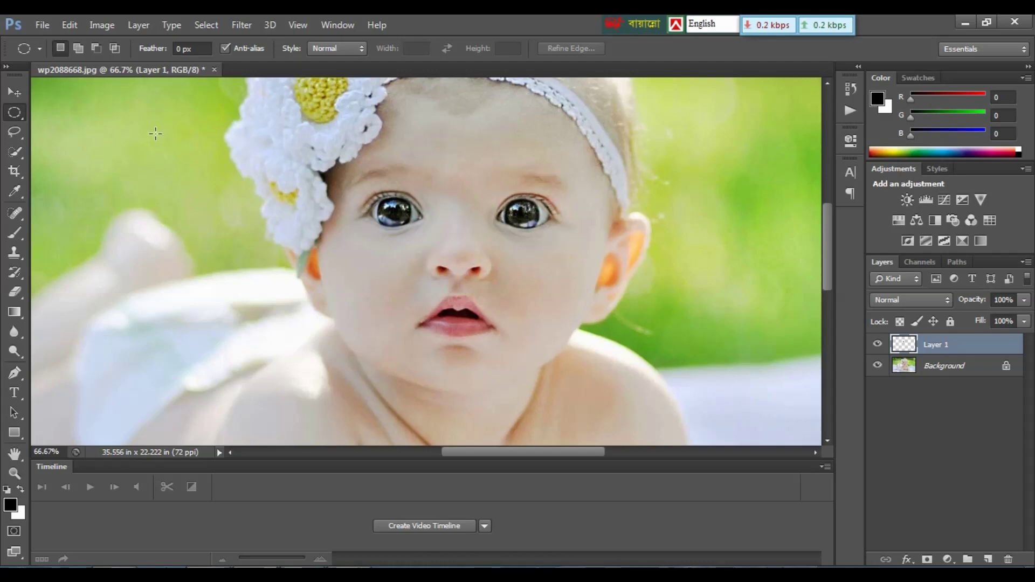
pyautogui.click(14, 92)
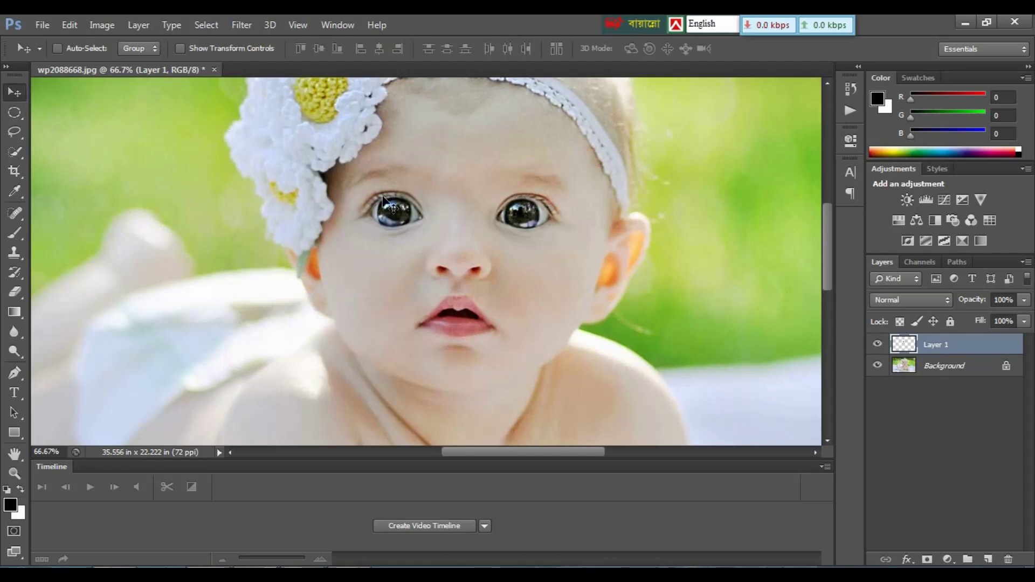
pyautogui.moveTo(386, 203); pyautogui.dragTo(456, 137)
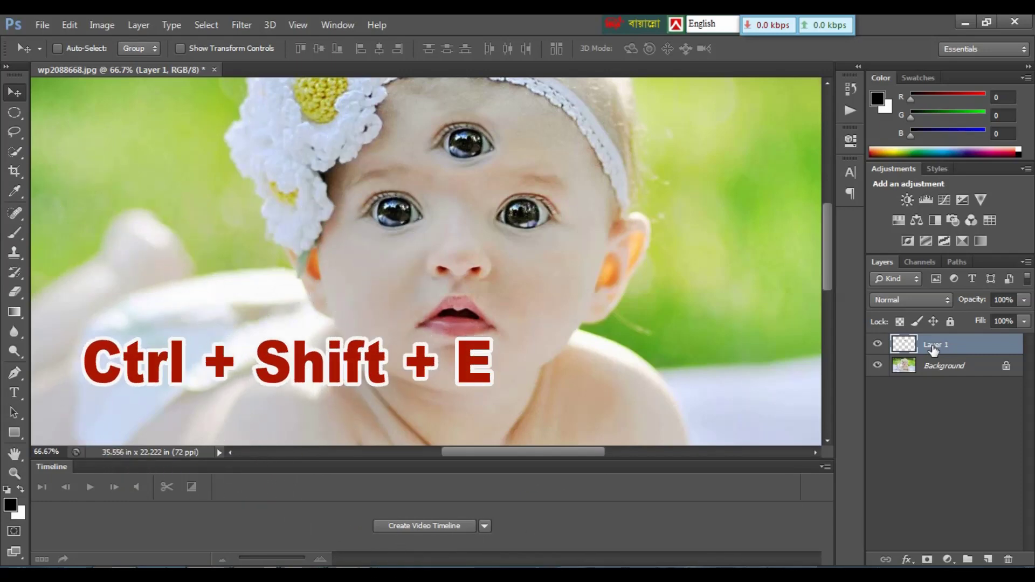
# - Merge visible layers into Background, then duplicate it as Layer 1 with Ctrl+J
pyautogui.hotkey('ctrl', 'shift', 'e')
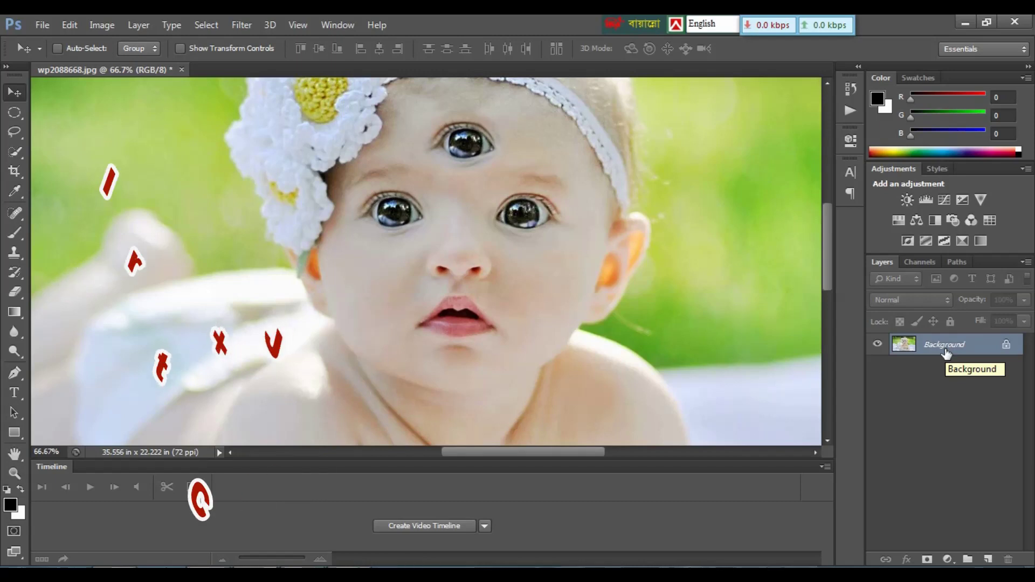
pyautogui.hotkey('ctrl', 'j')
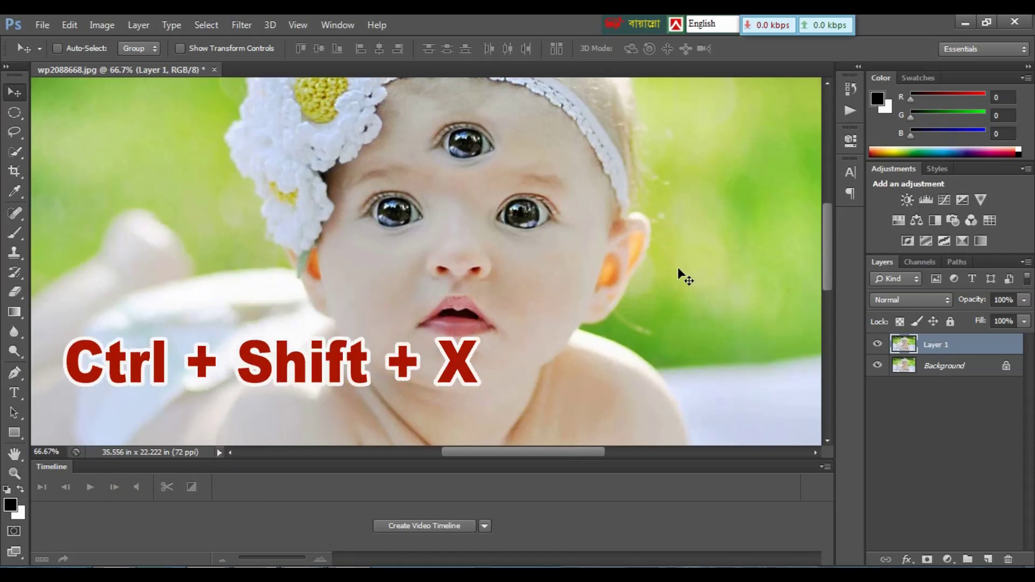
# - Liquify Layer 1 at 100% with a size-125 Pucker brush, squeezing the third eye into a slit
pyautogui.hotkey('ctrl', 'shift', 'x')
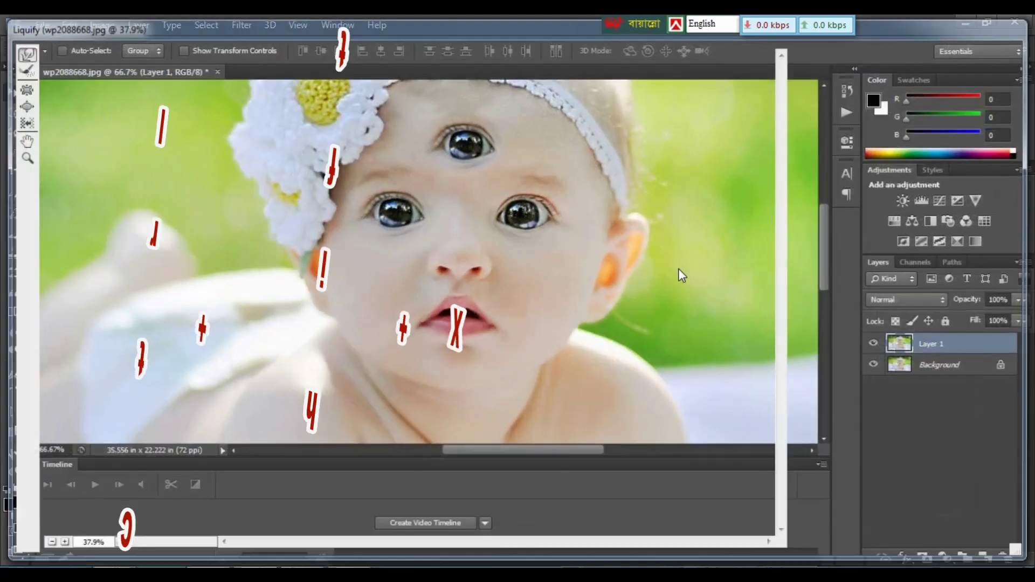
pyautogui.hotkey('ctrl', '+')
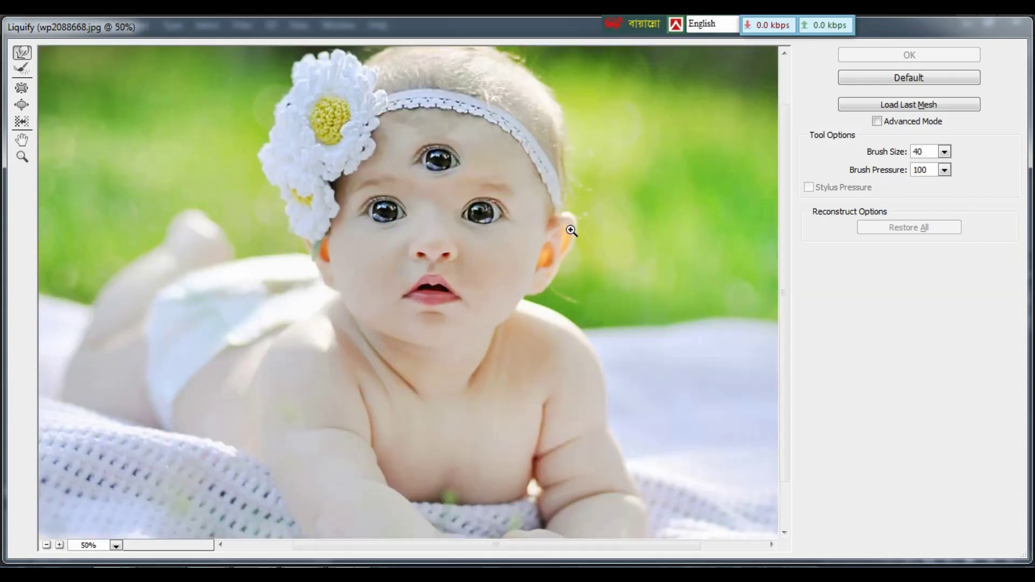
pyautogui.hotkey('ctrl', '+')
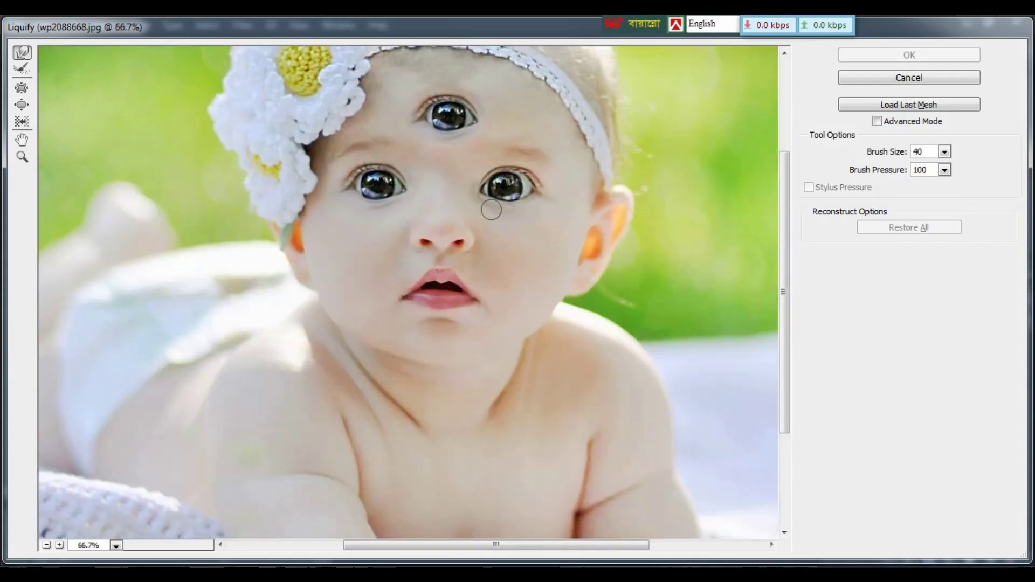
pyautogui.moveTo(480, 203); pyautogui.dragTo(496, 326)
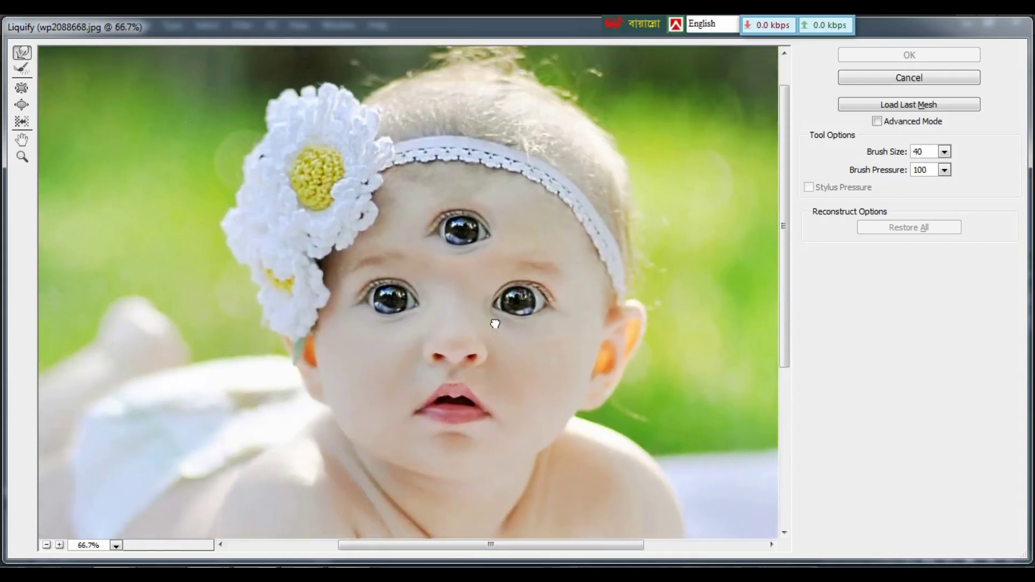
pyautogui.keyDown('ctrl'); pyautogui.click(496, 326); pyautogui.keyUp('ctrl')
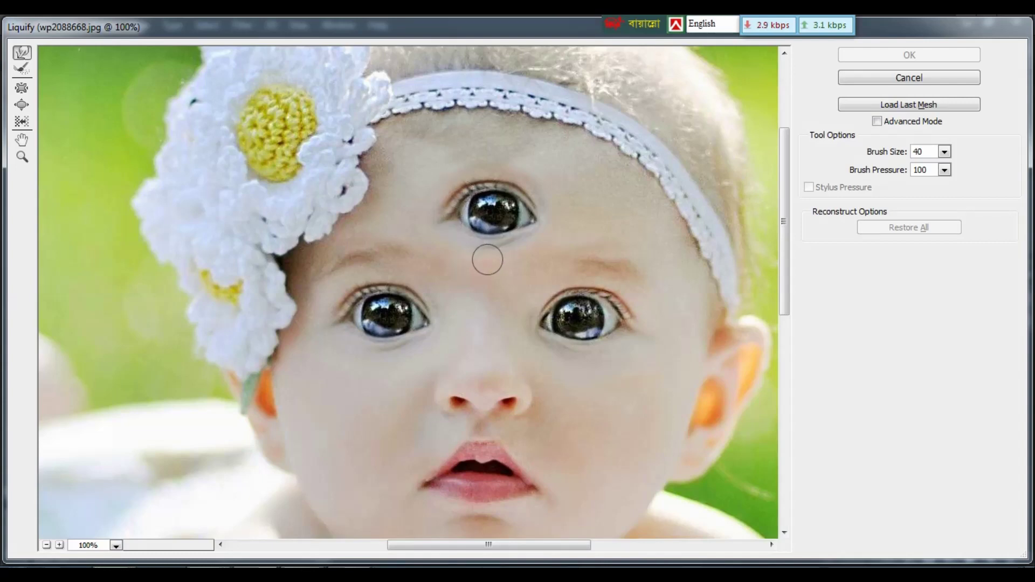
pyautogui.press('s')
pyautogui.click(489, 213)
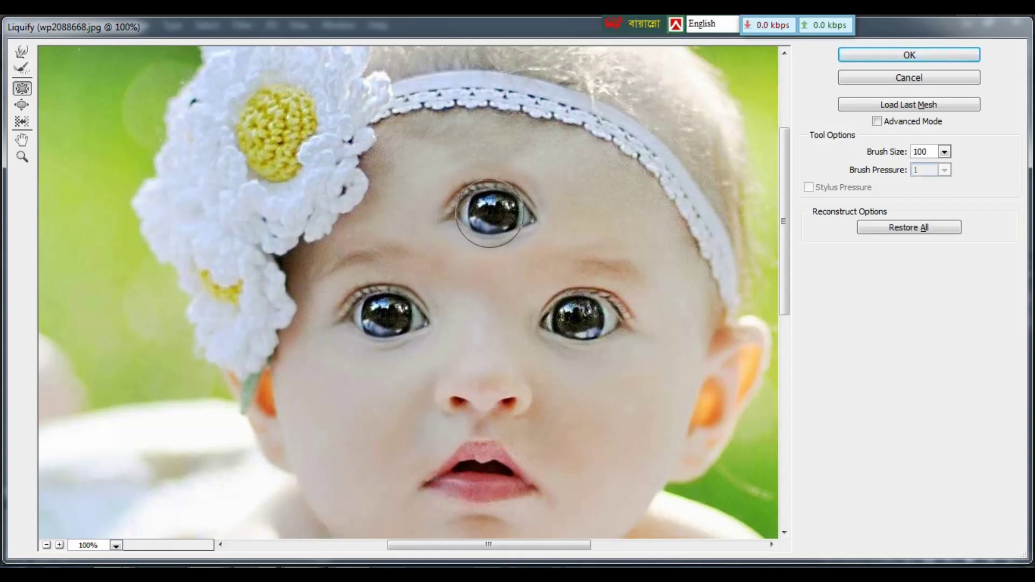
pyautogui.press(']')
pyautogui.moveTo(489, 214)
pyautogui.mouseDown()
pyautogui.moveTo(501, 215)
pyautogui.moveTo(483, 216)
pyautogui.moveTo(492, 217)
pyautogui.mouseUp()
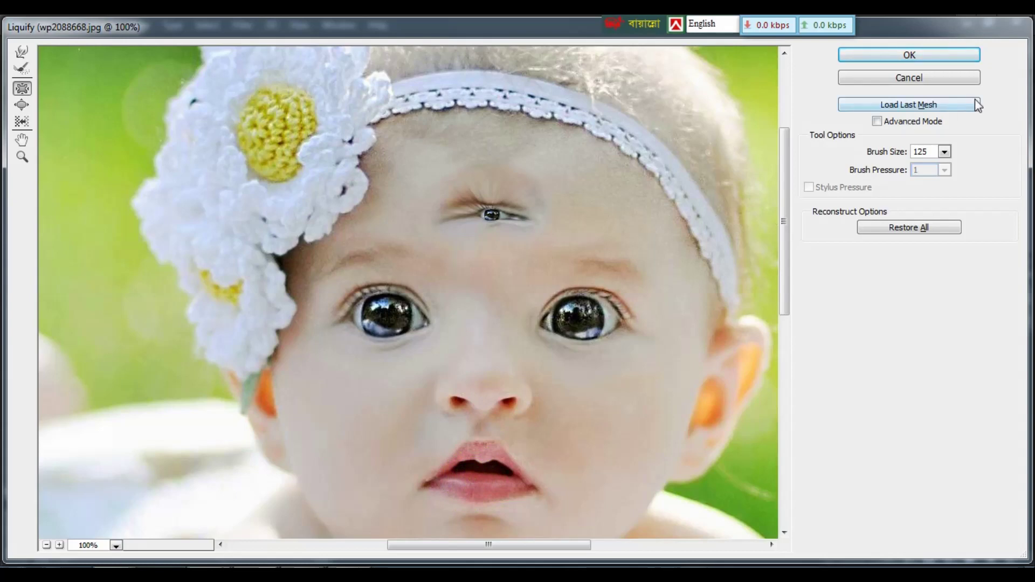
pyautogui.click(903, 57)
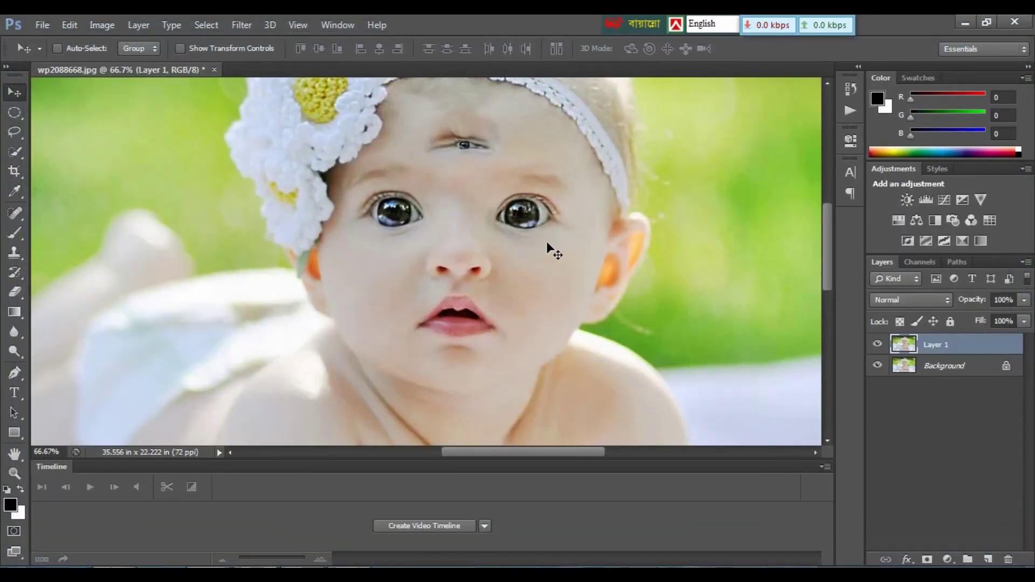
# - Toggle Layer 1 to compare the open and squinting third eye, leaving it visible, with the Timeline panel below
pyautogui.click(878, 345)
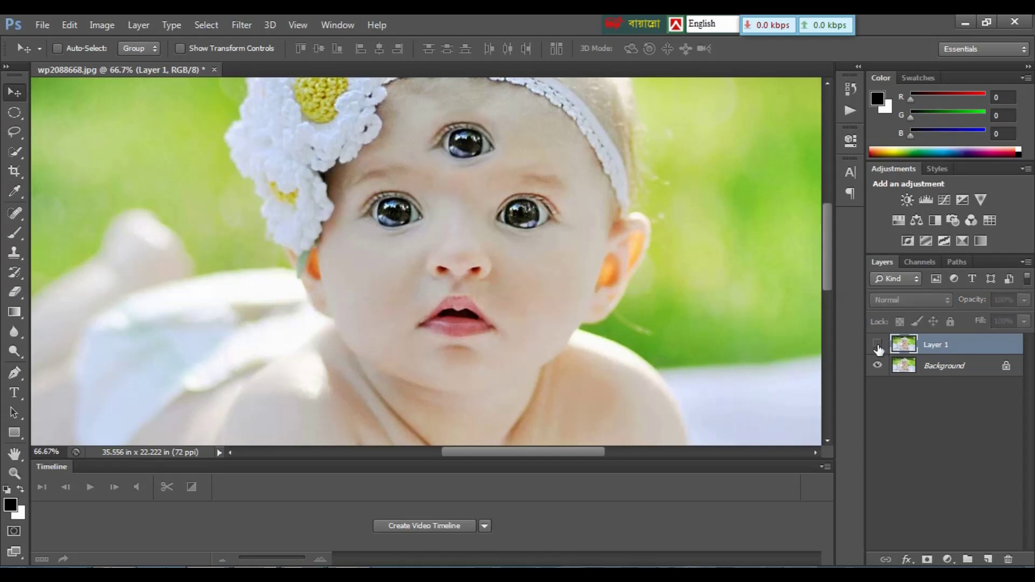
pyautogui.click(878, 345)
pyautogui.click(878, 345)
pyautogui.click(877, 343)
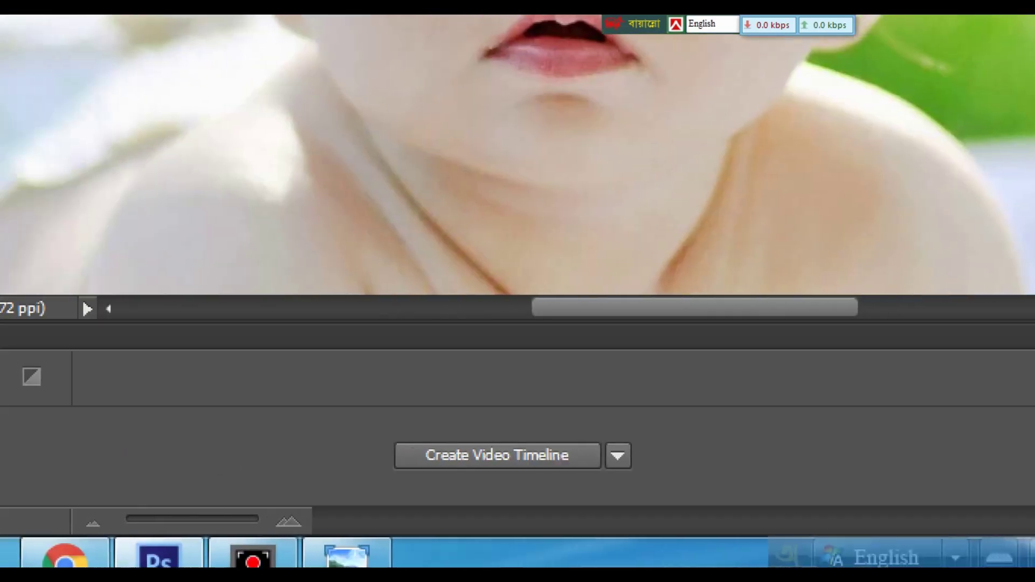
pyautogui.moveTo(393, 423); pyautogui.dragTo(662, 482)
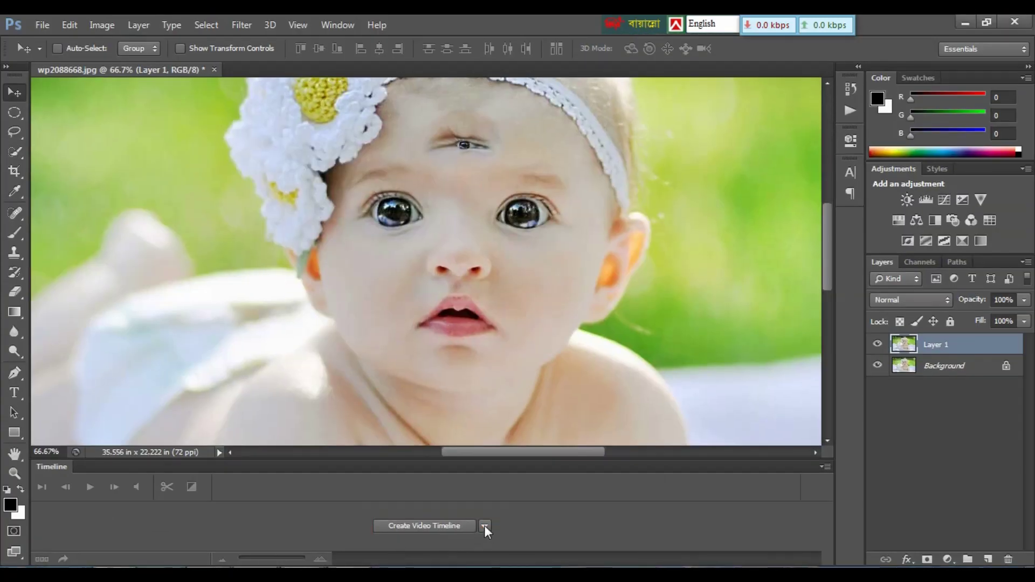
# - Switch the Timeline to Create Frame Animation and create frame 1 from the current image
pyautogui.click(484, 525)
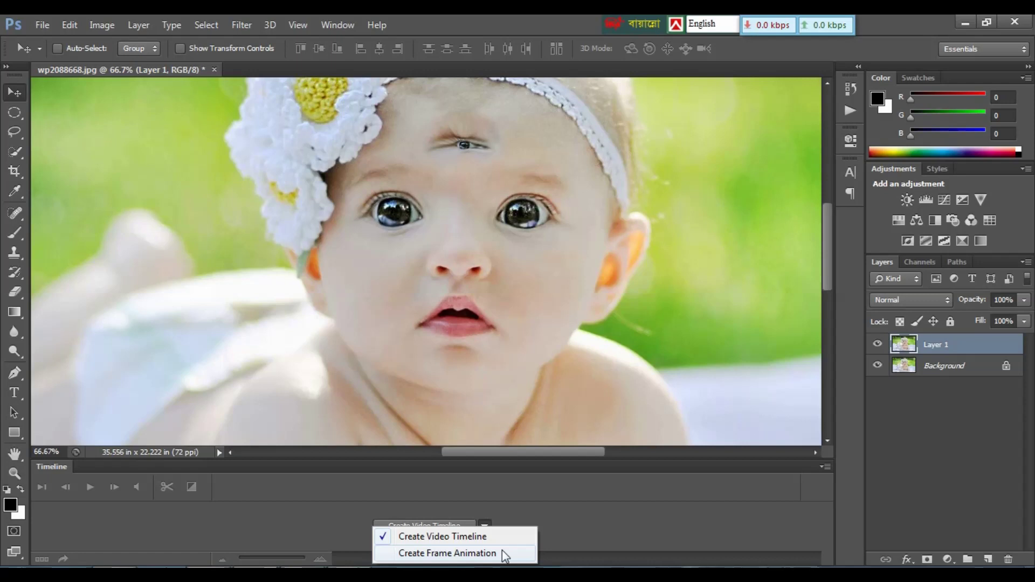
pyautogui.click(455, 554)
pyautogui.click(467, 526)
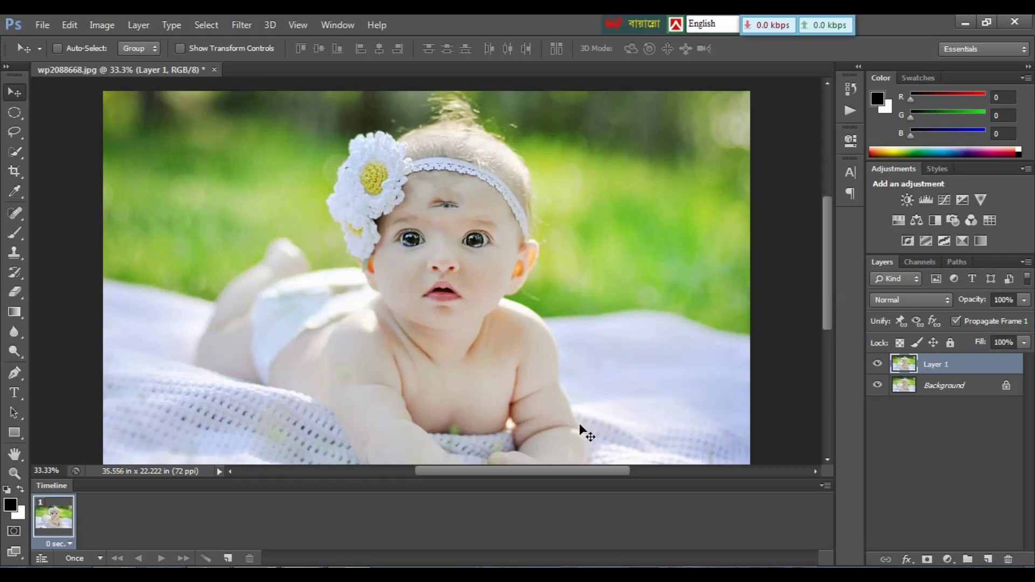
# - Make frame 1 show the open third eye by selecting Background and hiding Layer 1
pyautogui.click(940, 386)
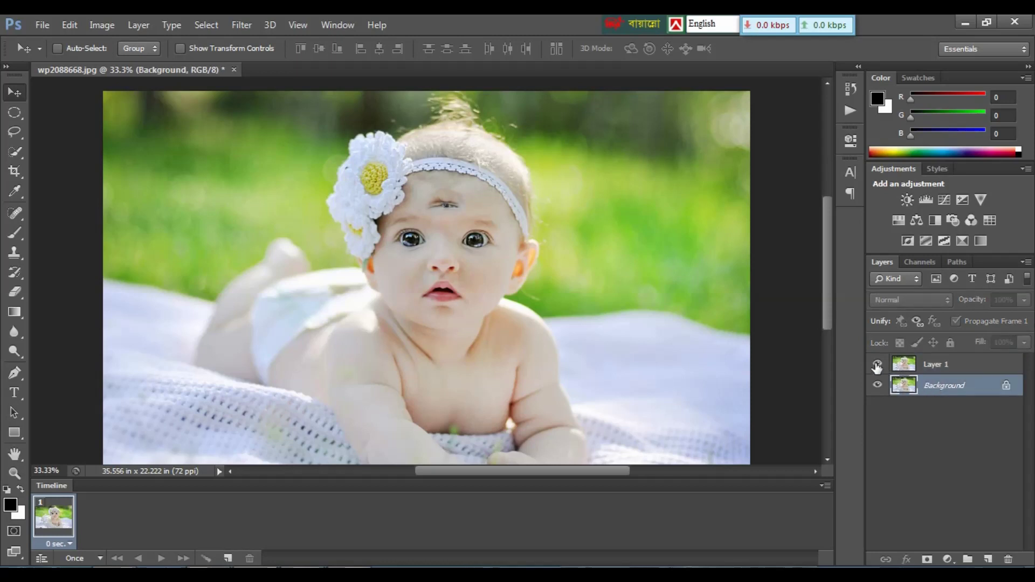
pyautogui.click(876, 365)
pyautogui.hotkey('ctrl', '+')
pyautogui.hotkey('ctrl', '+')
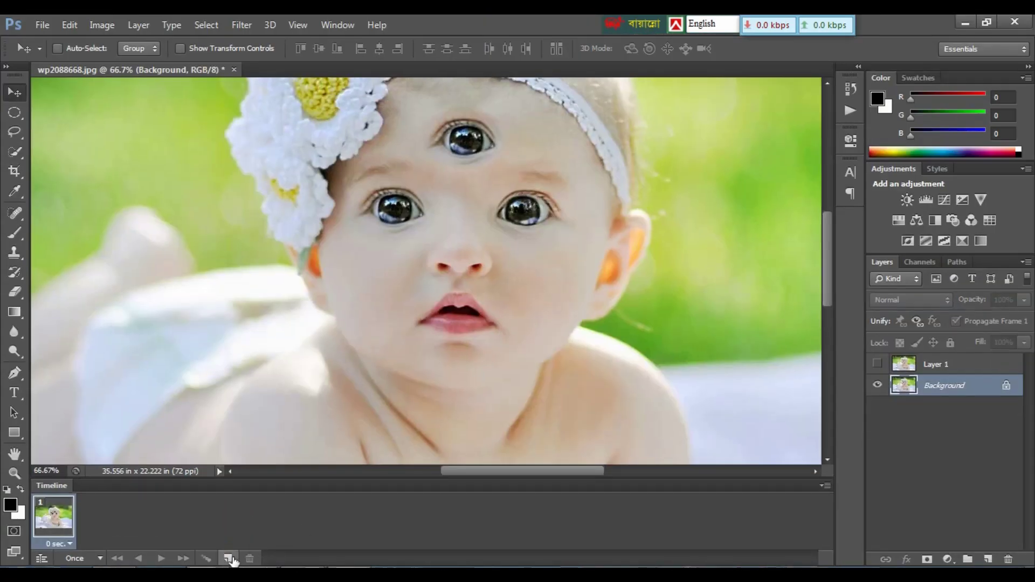
# - Add frame 2 with Background hidden and only Layer 1's closed eye visible
pyautogui.click(228, 558)
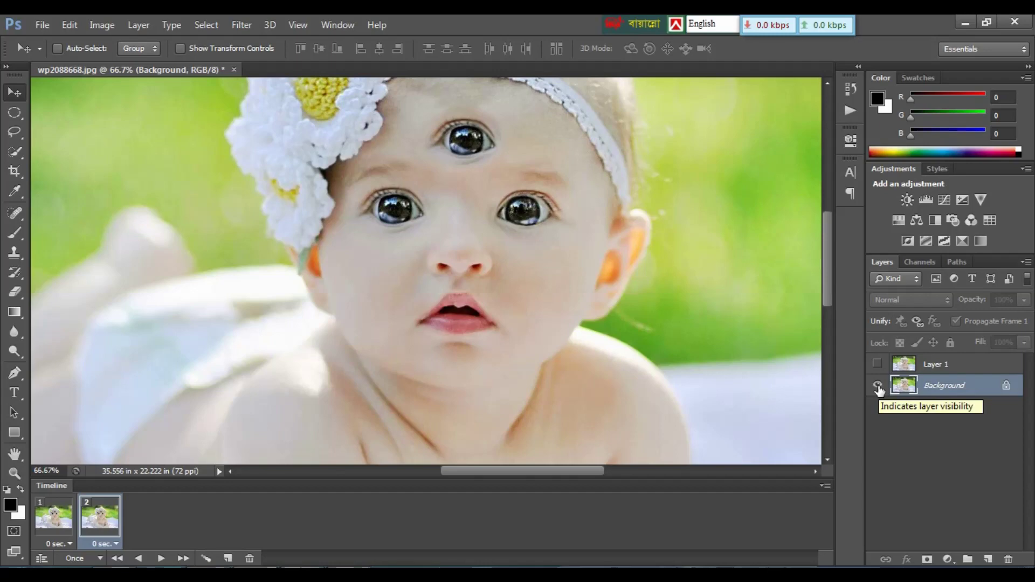
pyautogui.click(877, 385)
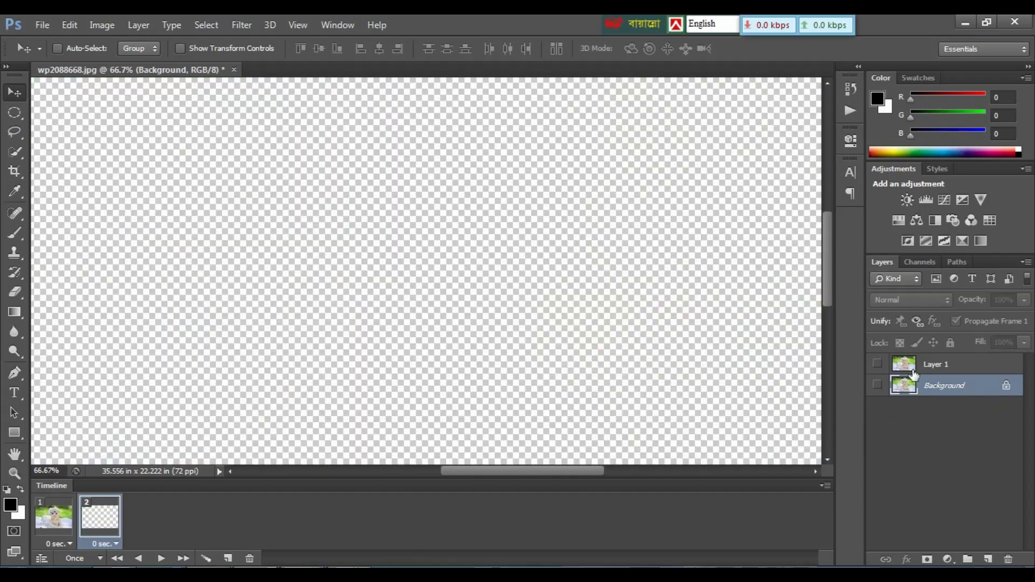
pyautogui.click(932, 366)
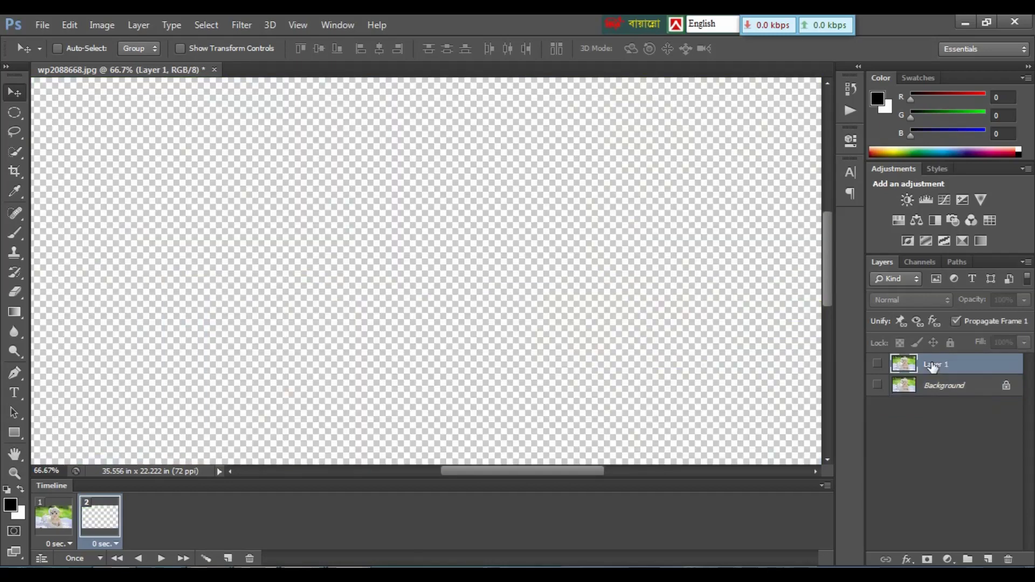
pyautogui.click(877, 364)
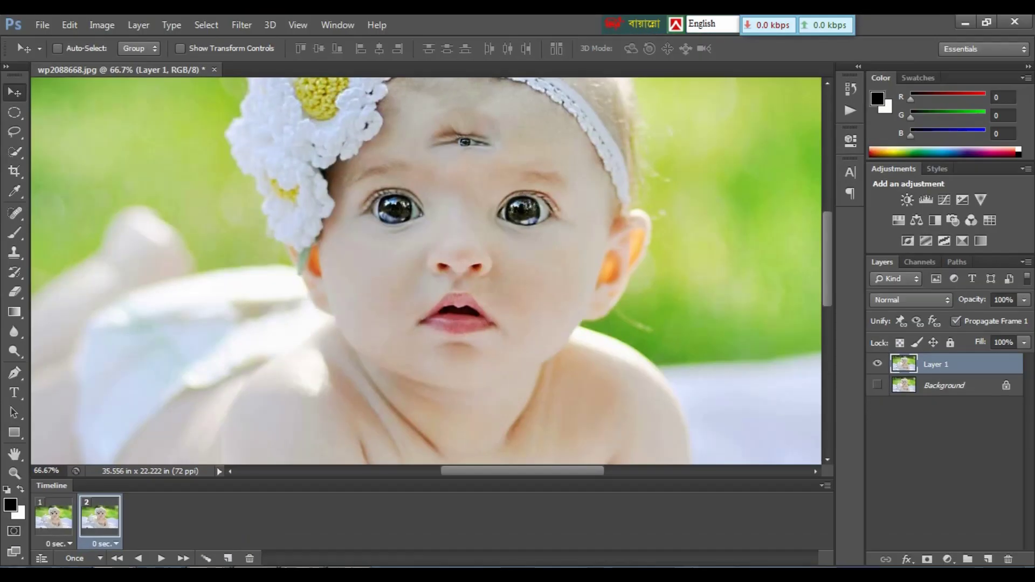
# - Duplicate the closed-eye frame as frame 3, then play and stop a preview
pyautogui.click(228, 559)
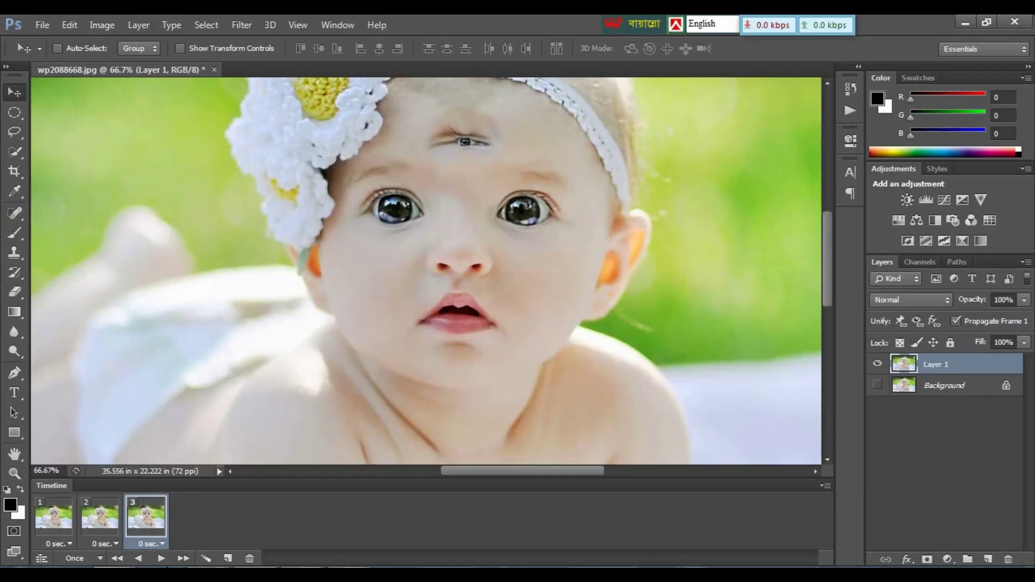
pyautogui.click(161, 558)
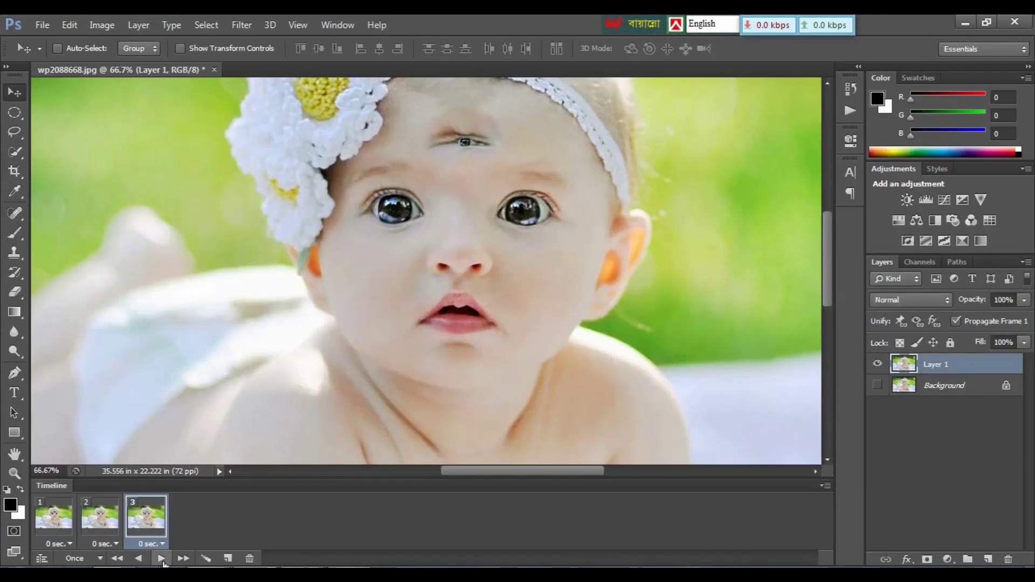
pyautogui.click(162, 559)
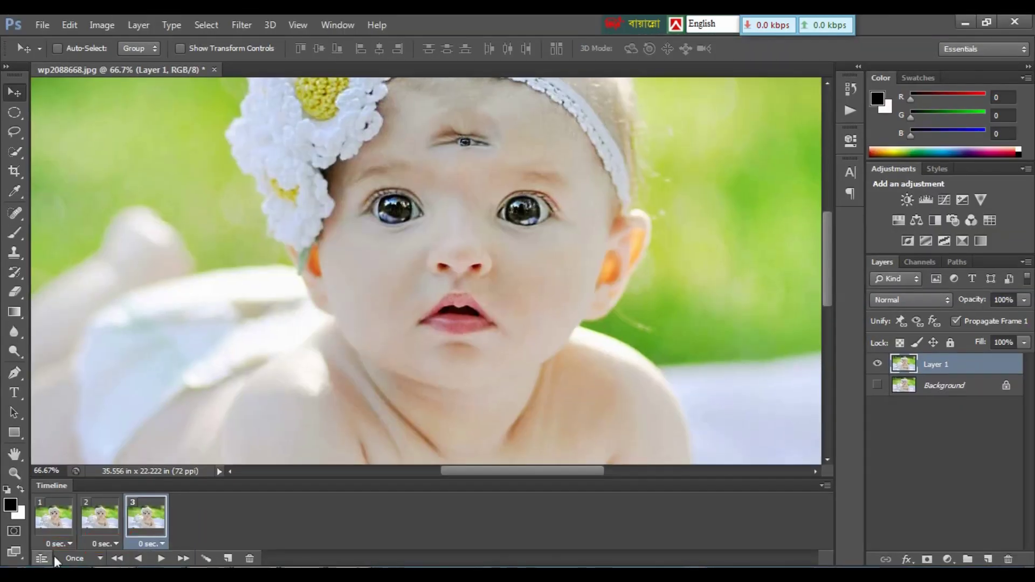
# - Set frames 1, 2 and 3 each to a 0.1-second delay and play the animation
pyautogui.click(65, 544)
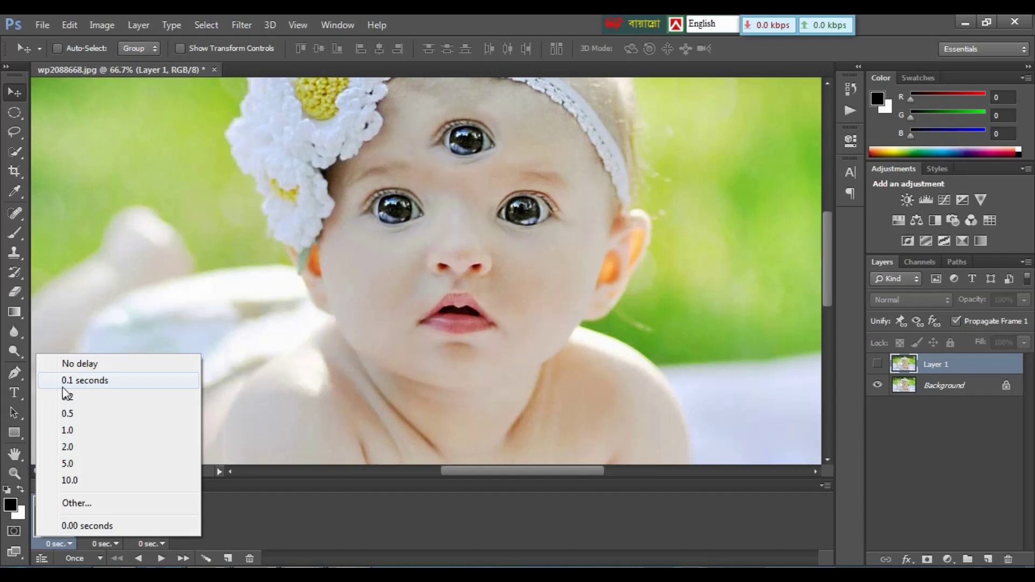
pyautogui.click(80, 382)
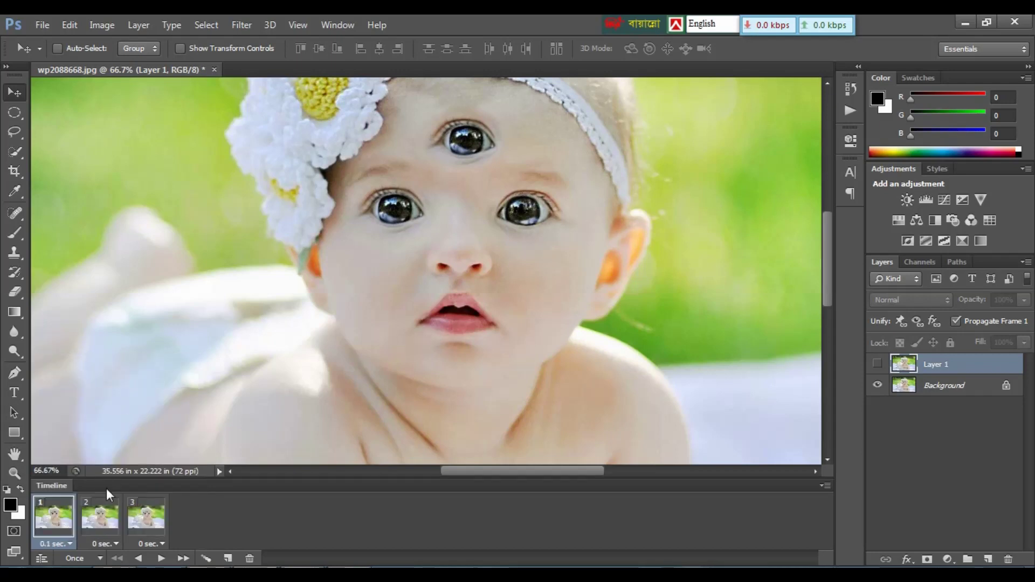
pyautogui.click(114, 544)
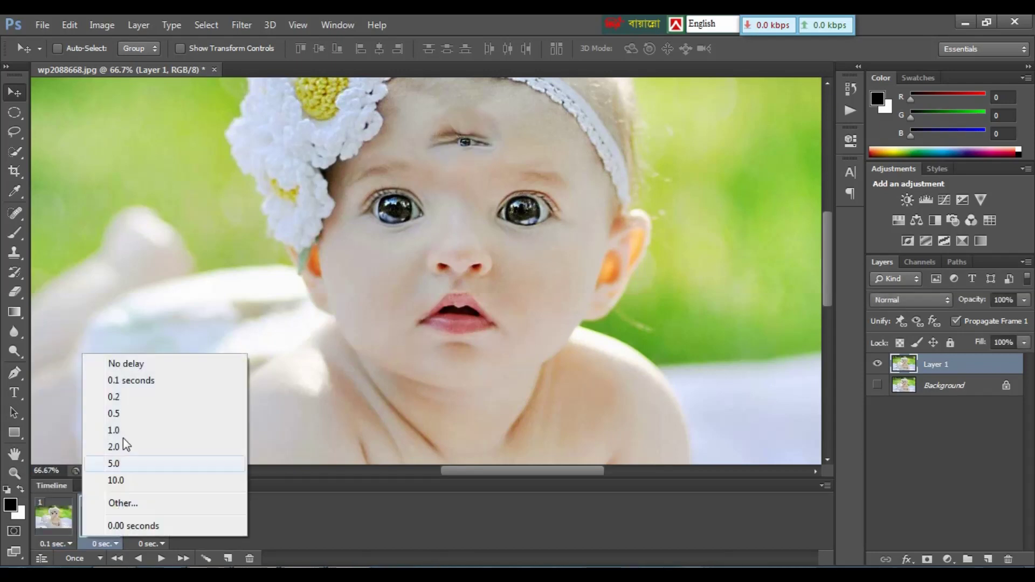
pyautogui.click(124, 380)
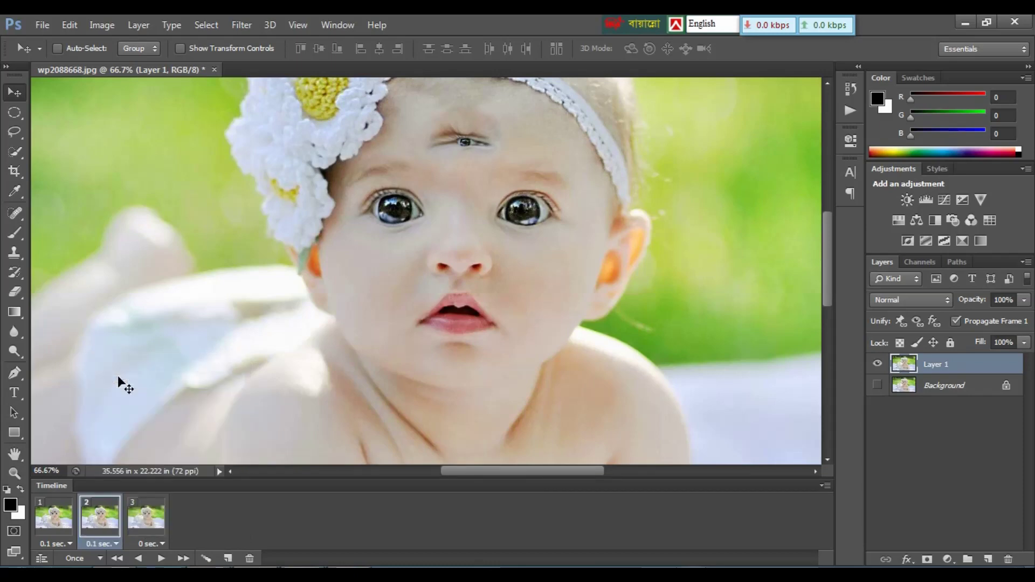
pyautogui.click(162, 544)
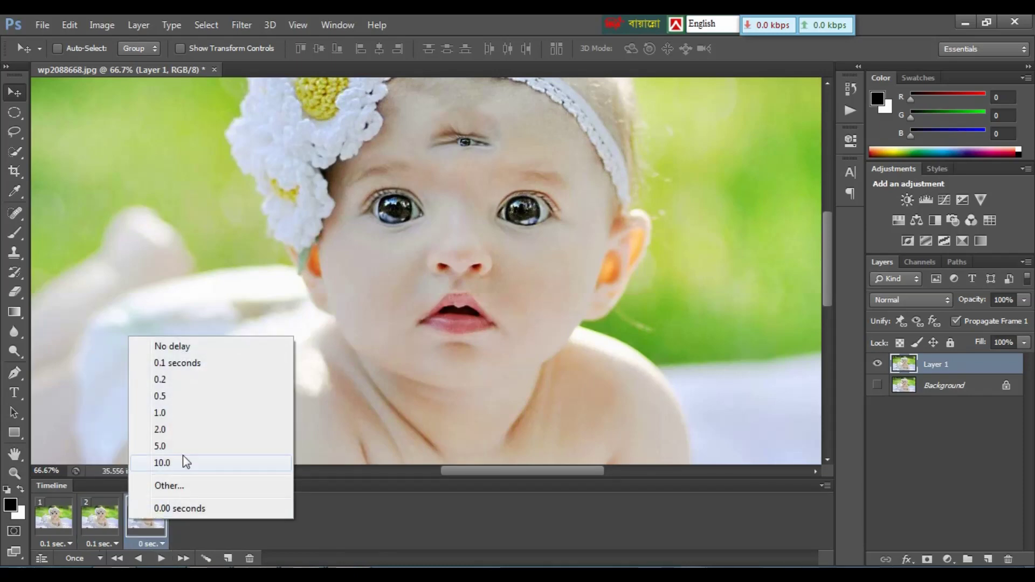
pyautogui.click(174, 366)
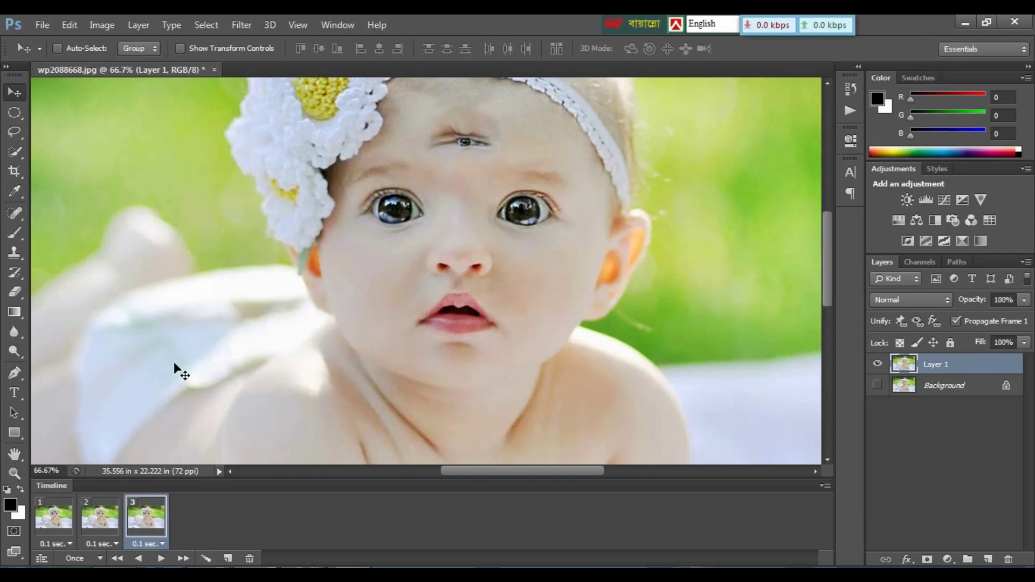
pyautogui.click(161, 558)
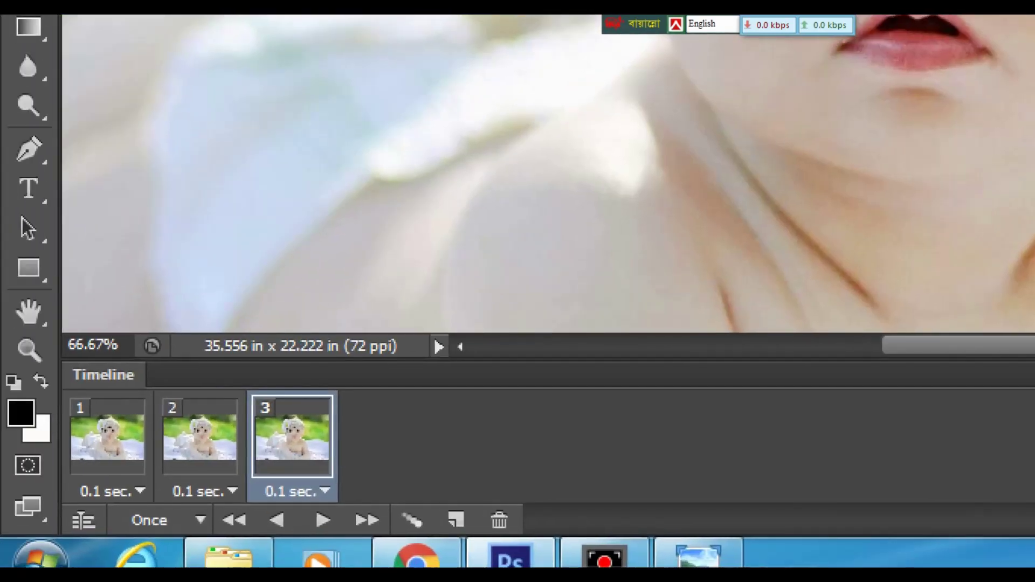
# - Switch the Timeline looping option from Once to Forever and play the three-frame blinking-eye animation
pyautogui.moveTo(121, 504); pyautogui.dragTo(213, 534)
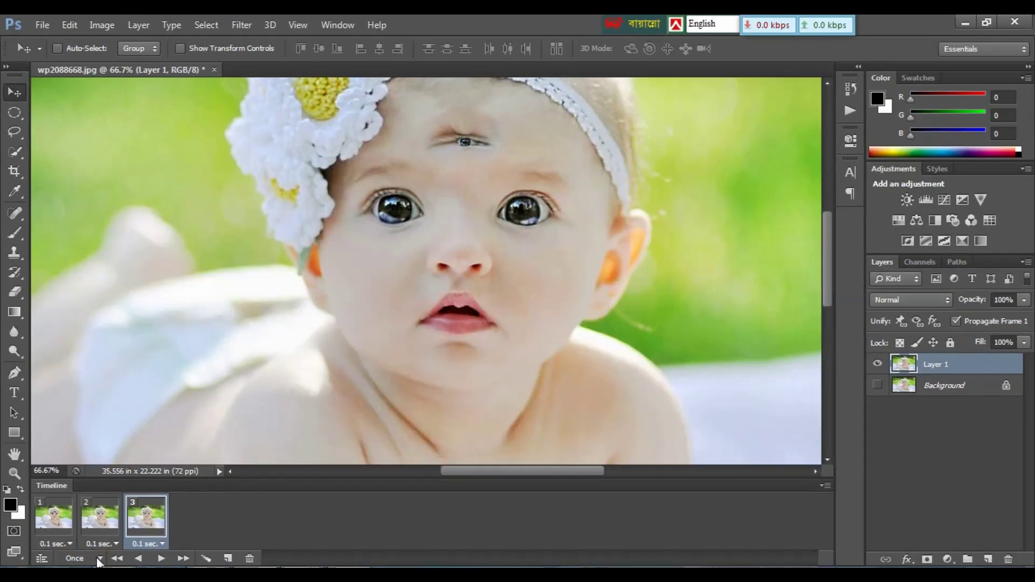
pyautogui.click(99, 560)
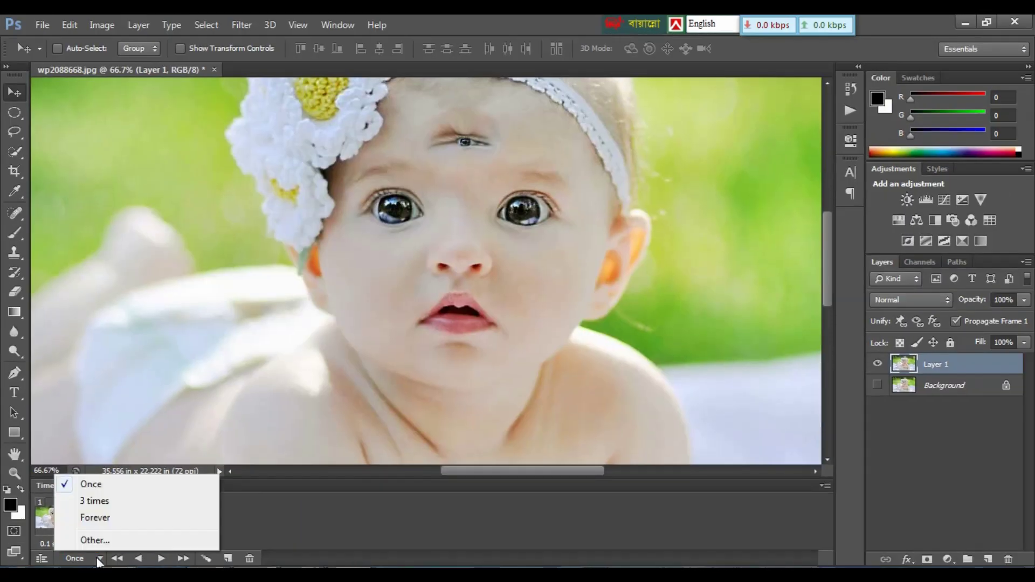
pyautogui.click(89, 519)
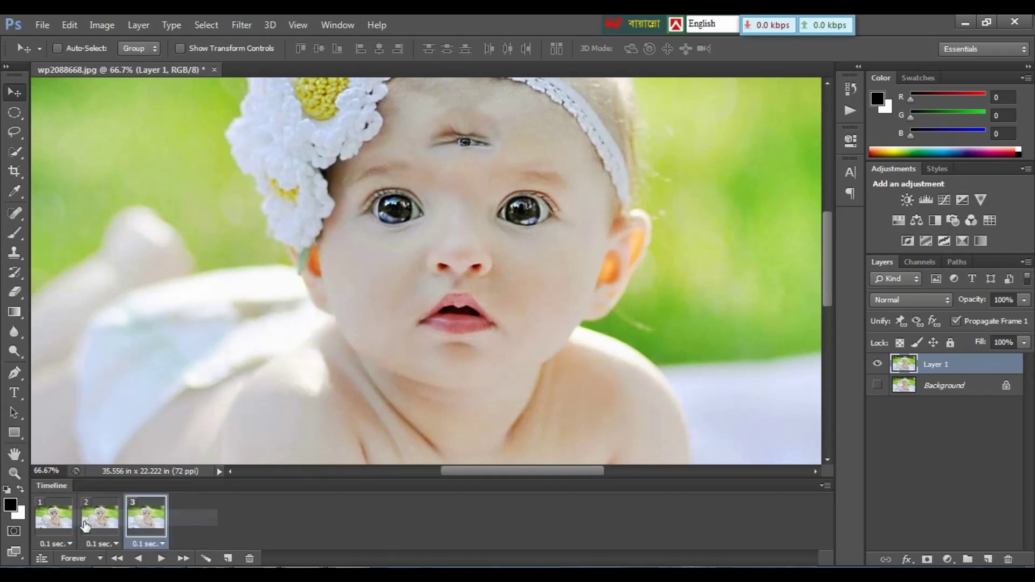
pyautogui.click(162, 559)
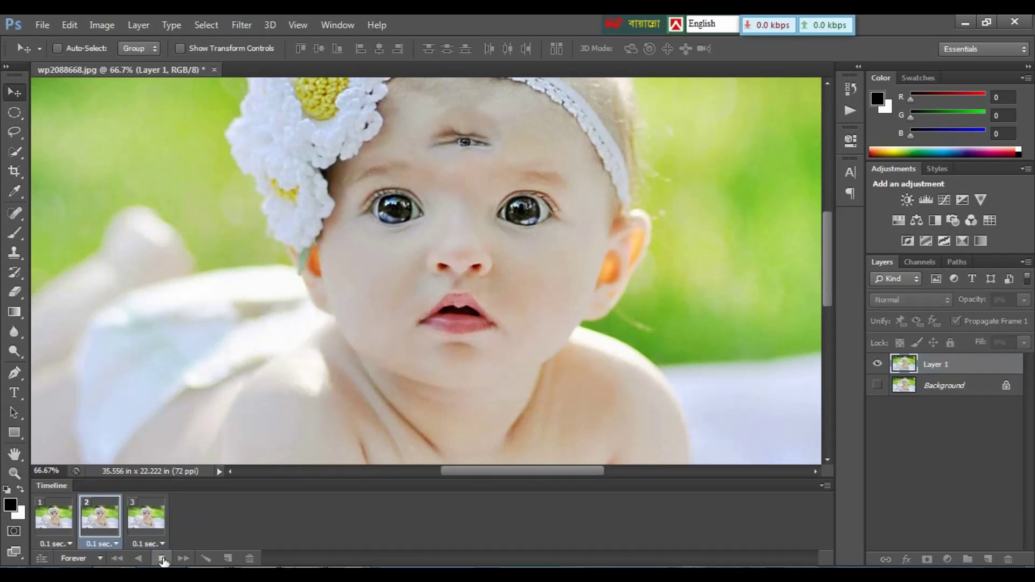